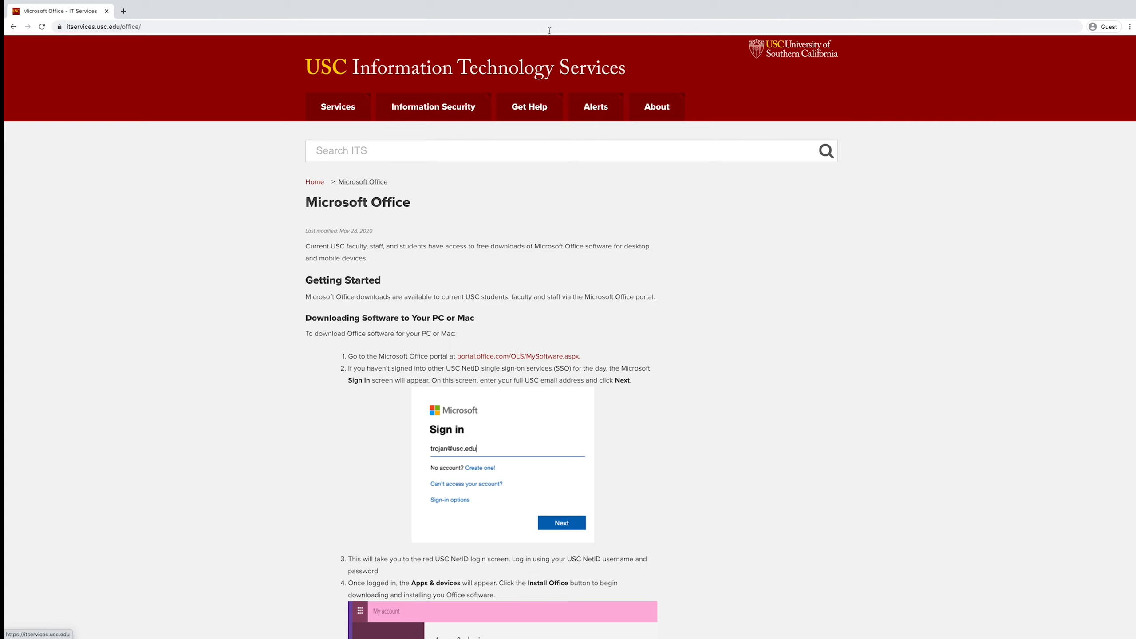
# Open the Office portal sign-in and submit the university e-mail address to reach USC single sign-on
pyautogui.click(552, 357)
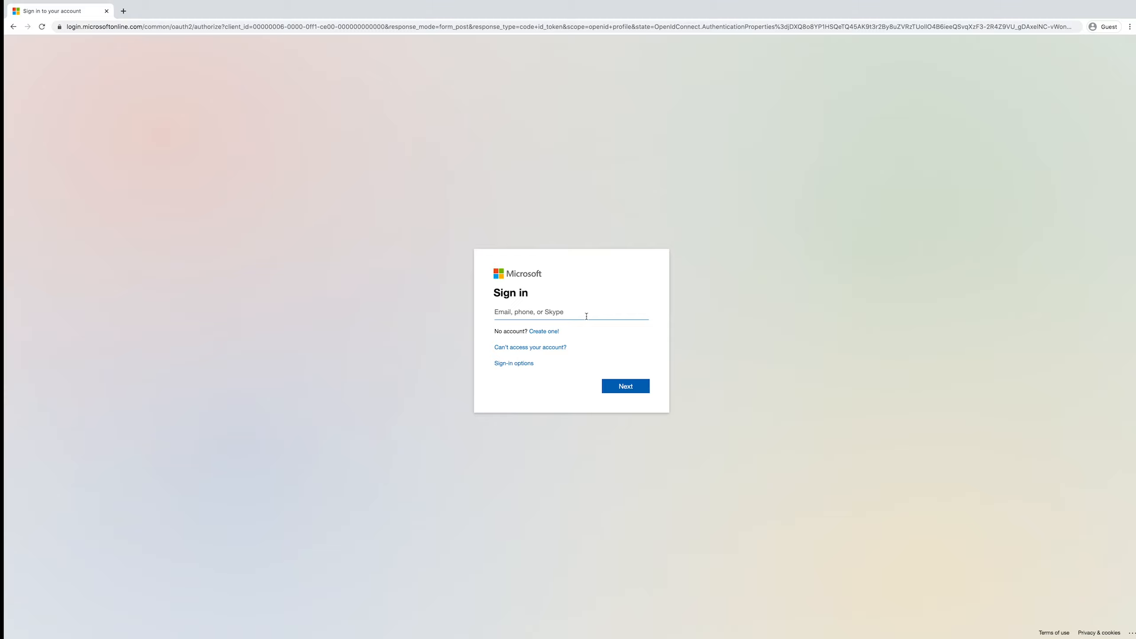
pyautogui.click(627, 384)
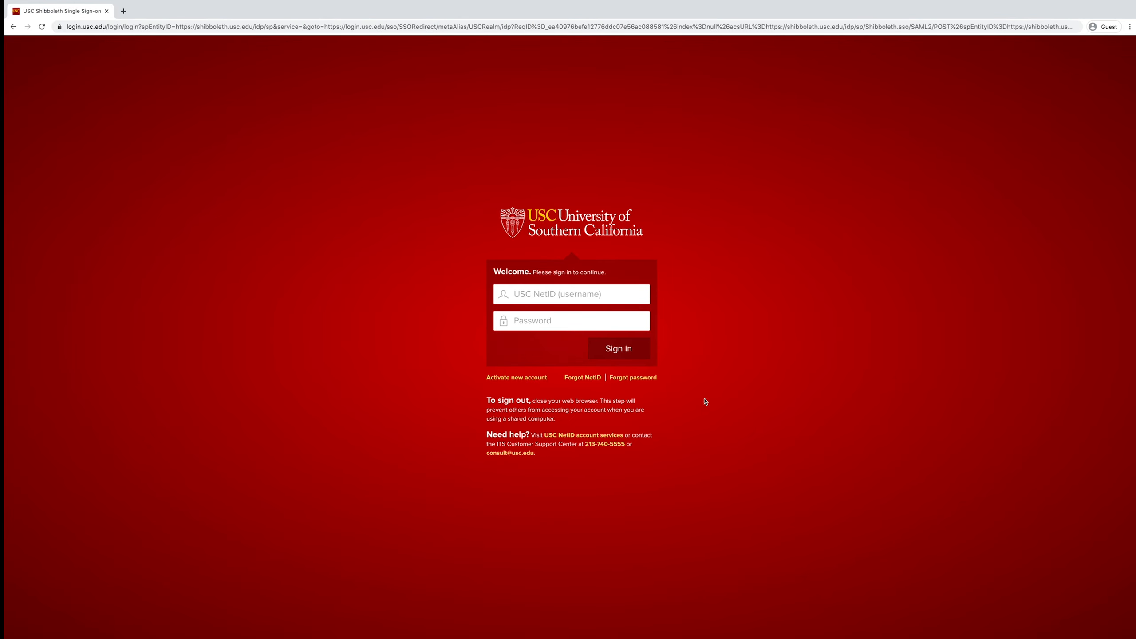
pyautogui.click(626, 292)
# Log in with the USC NetID and password, approve a Duo push, and decline staying signed in
pyautogui.write('rachelm5')
pyautogui.press('Tab')
pyautogui.write('••••••••••••••••')
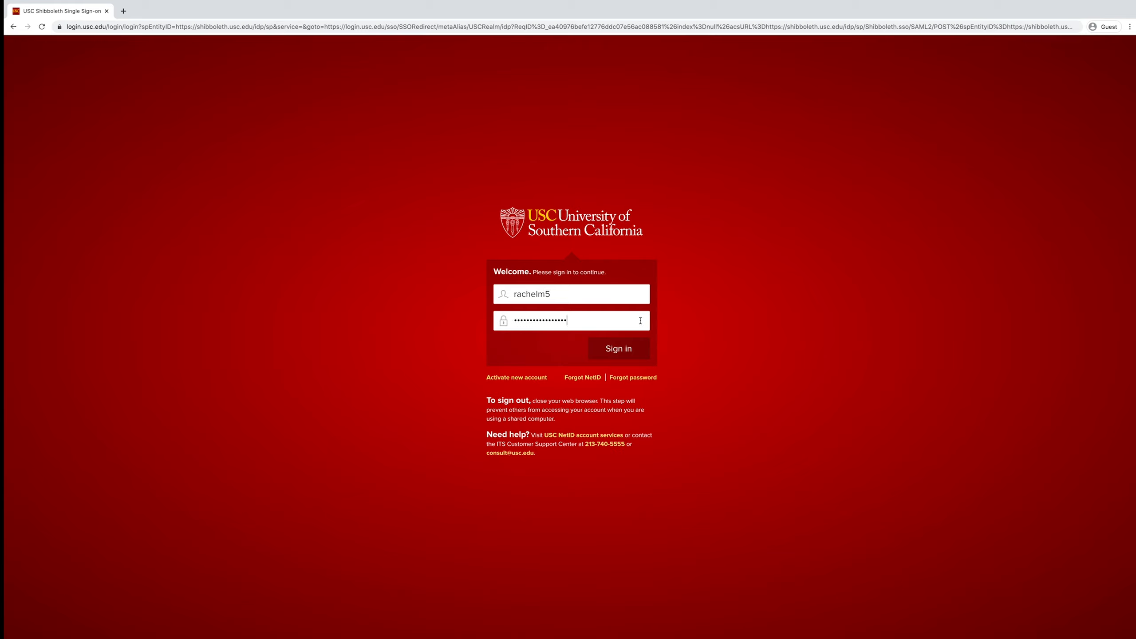
pyautogui.click(633, 352)
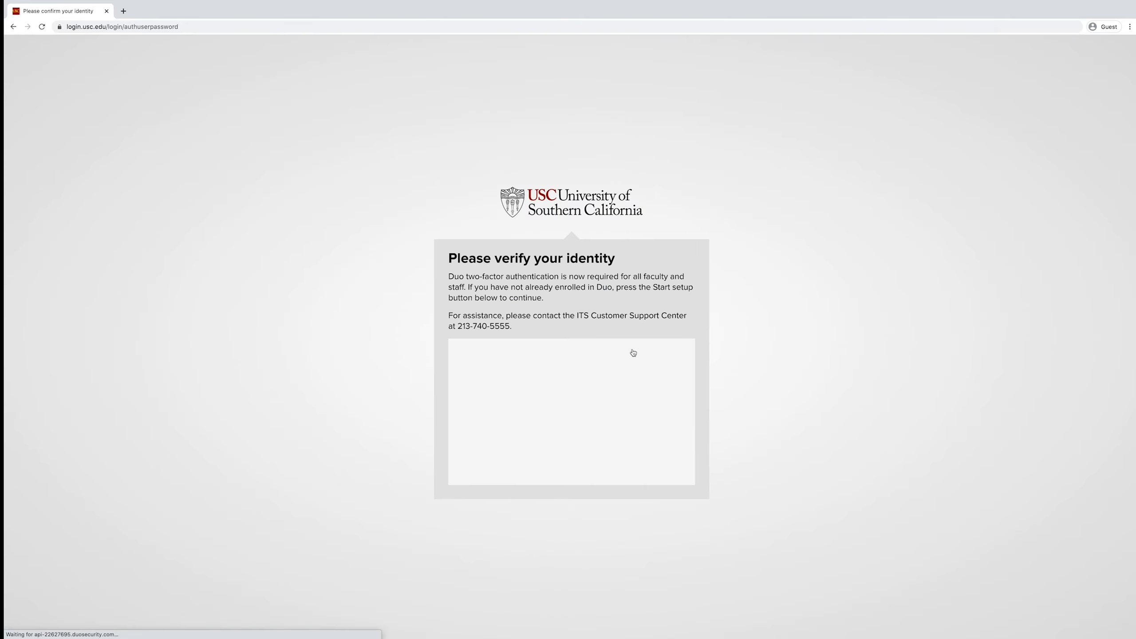
pyautogui.click(672, 366)
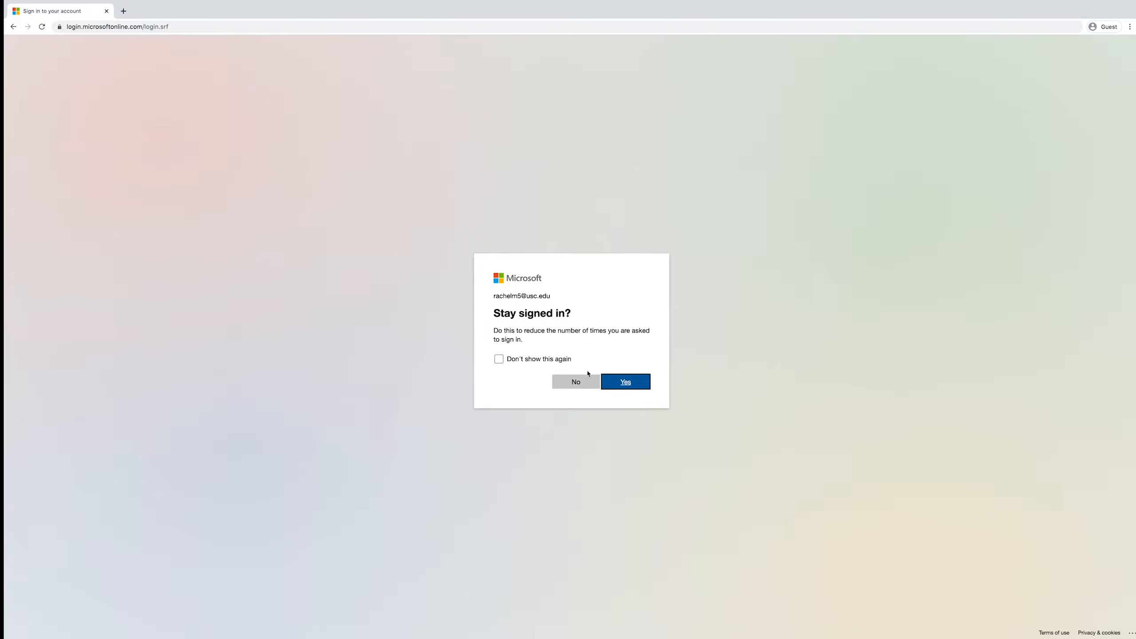
pyautogui.click(577, 380)
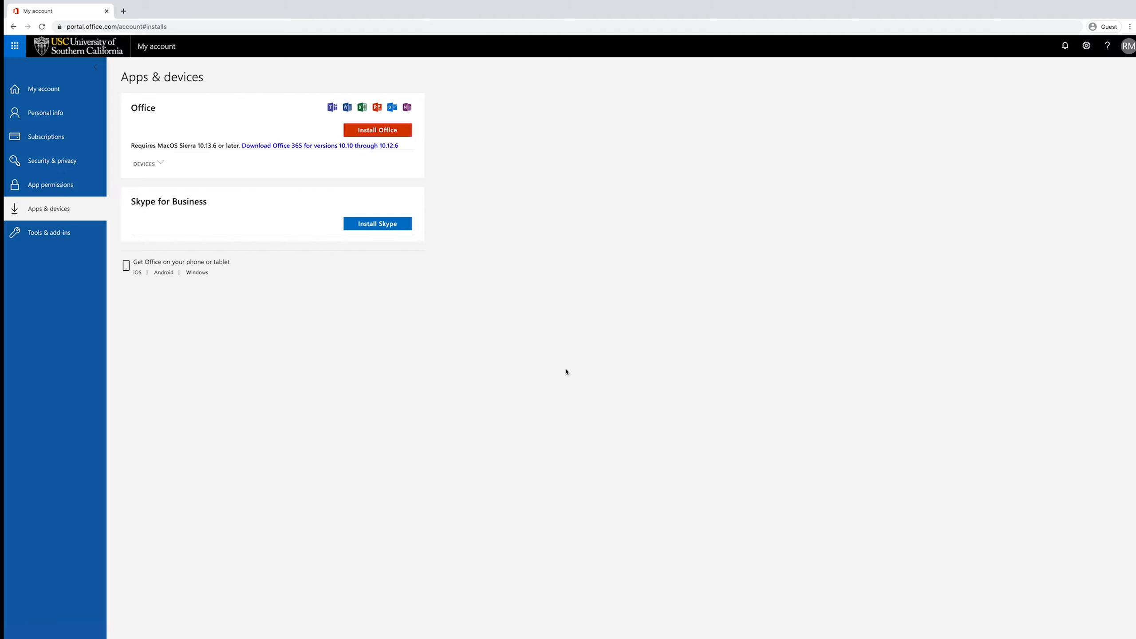
# Download the Office installer for Mac and launch the package from the Downloads stack
pyautogui.click(404, 131)
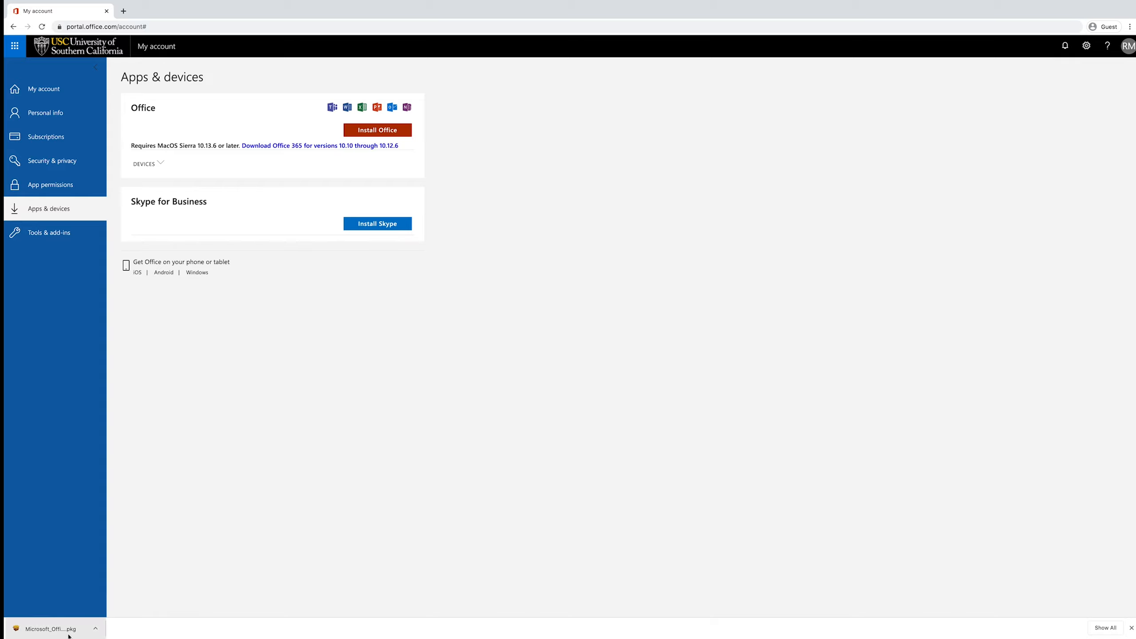
pyautogui.click(46, 632)
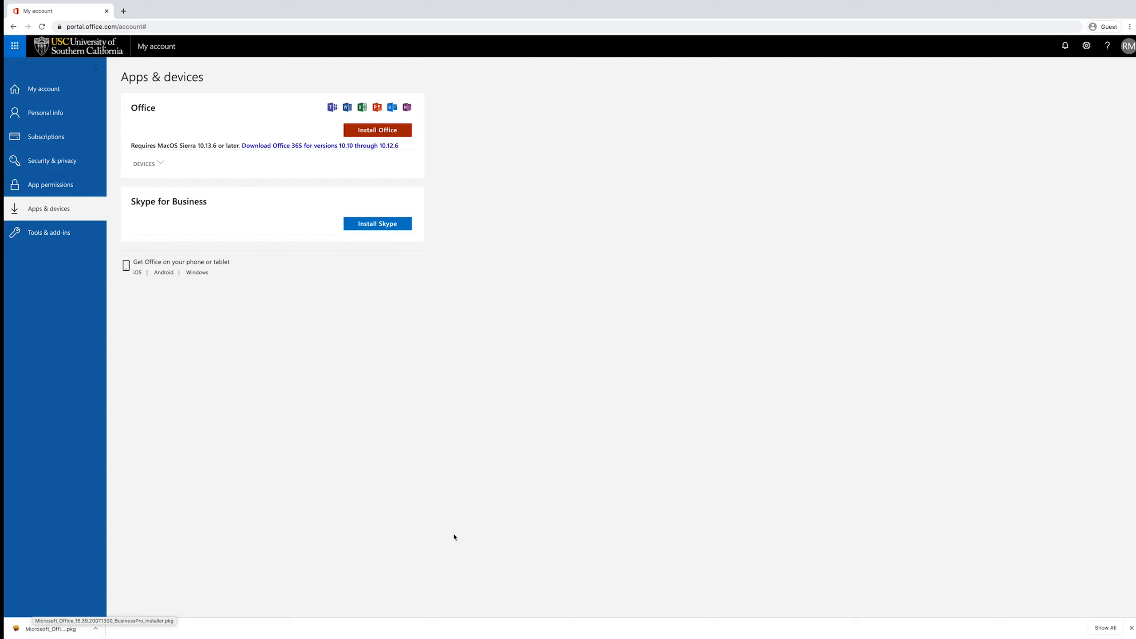
pyautogui.moveTo(833, 638)
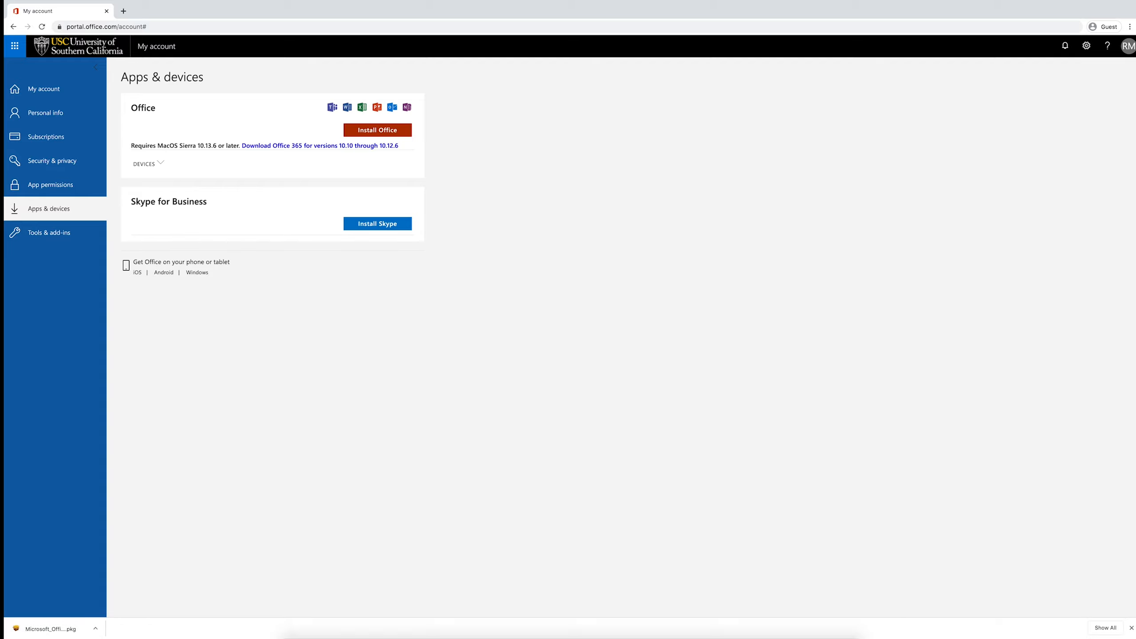
pyautogui.click(801, 618)
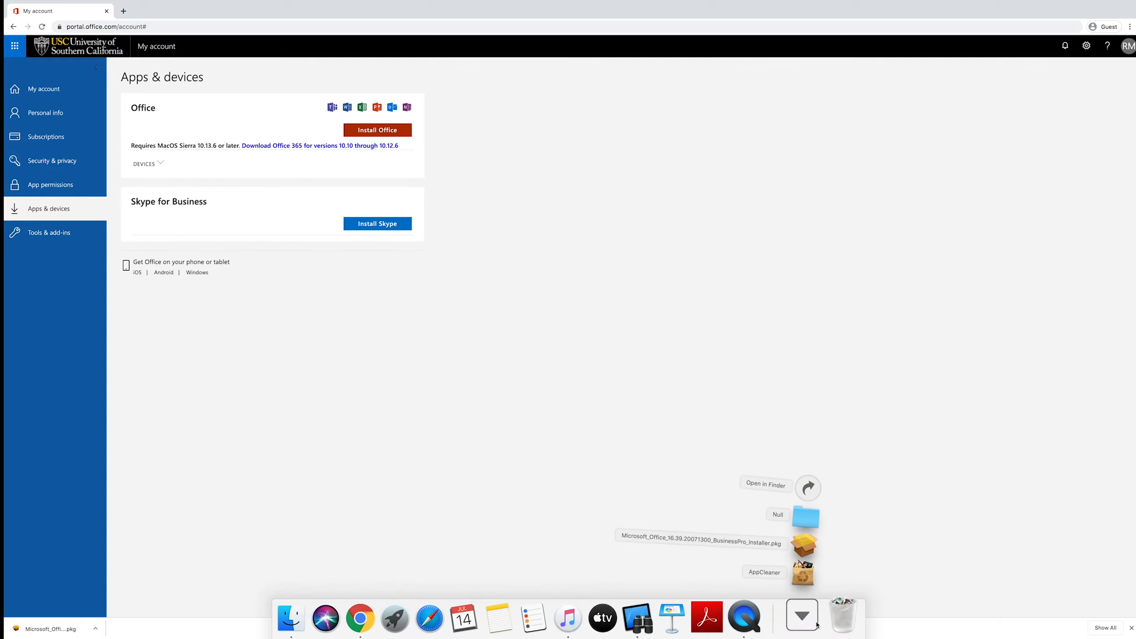
pyautogui.click(809, 548)
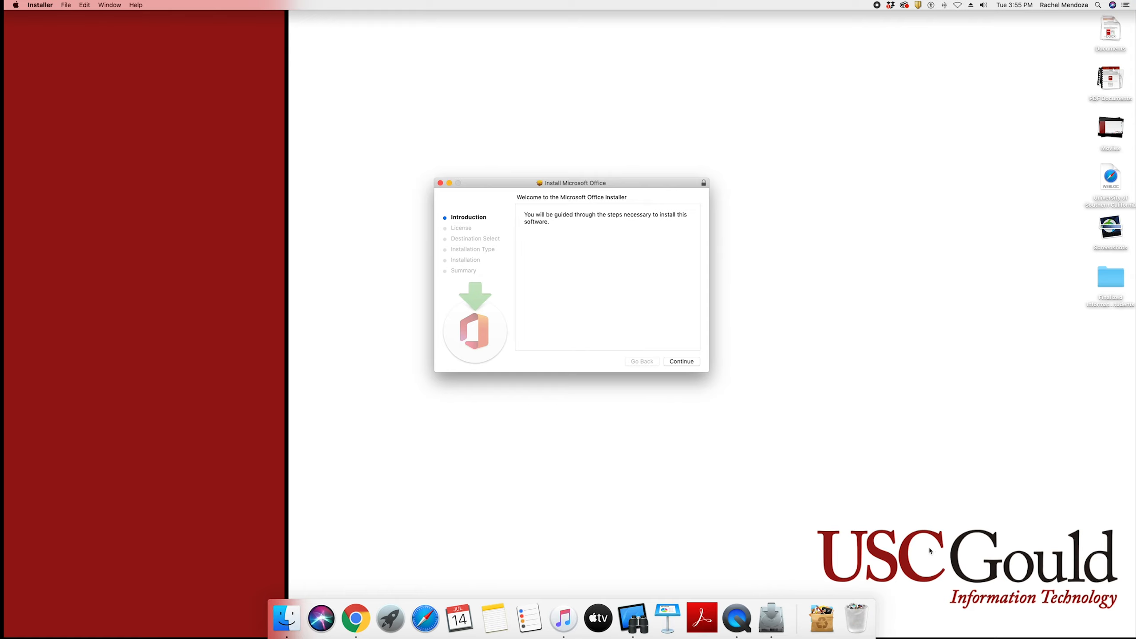
# Accept the Office licence and start a Standard Install for all users on Macintosh HD
pyautogui.moveTo(616, 186); pyautogui.dragTo(595, 206)
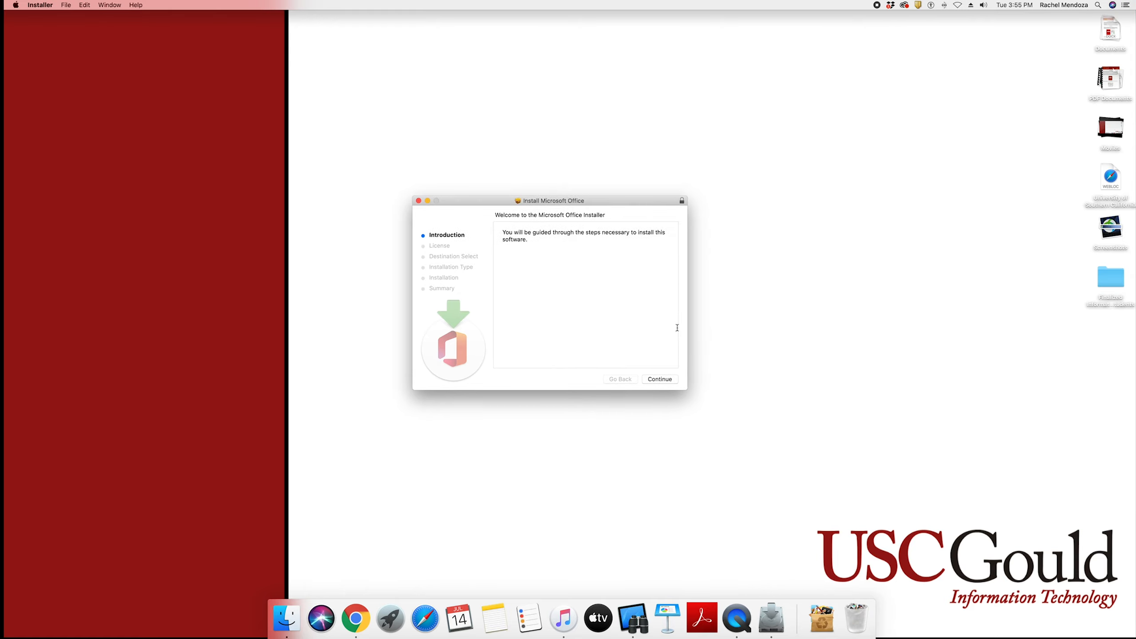
pyautogui.click(678, 383)
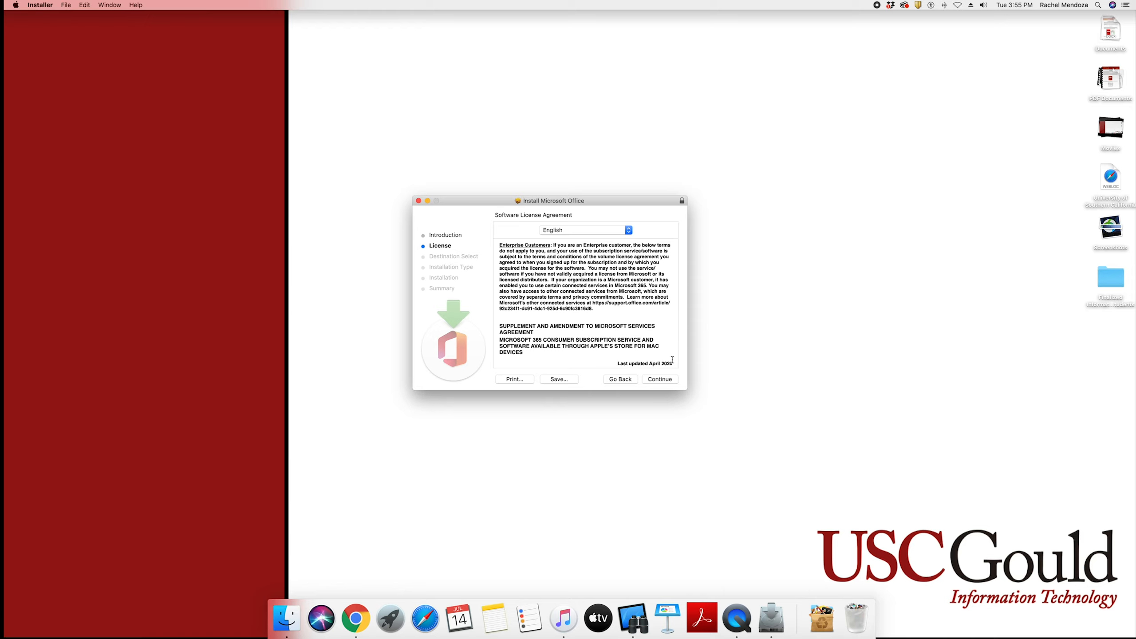
pyautogui.click(672, 381)
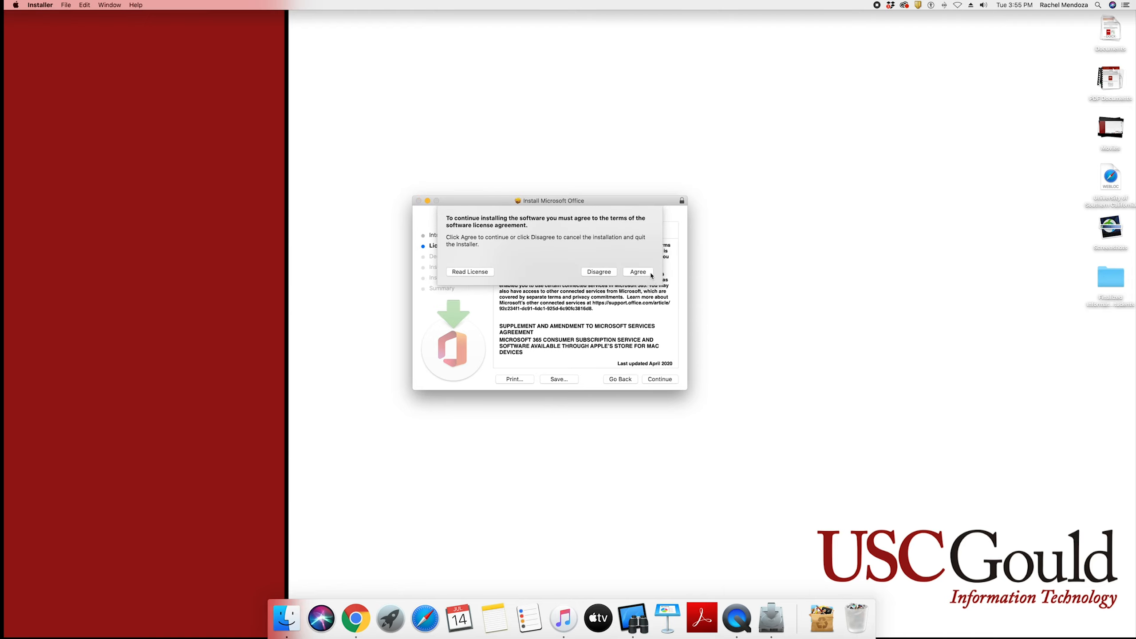
pyautogui.click(651, 274)
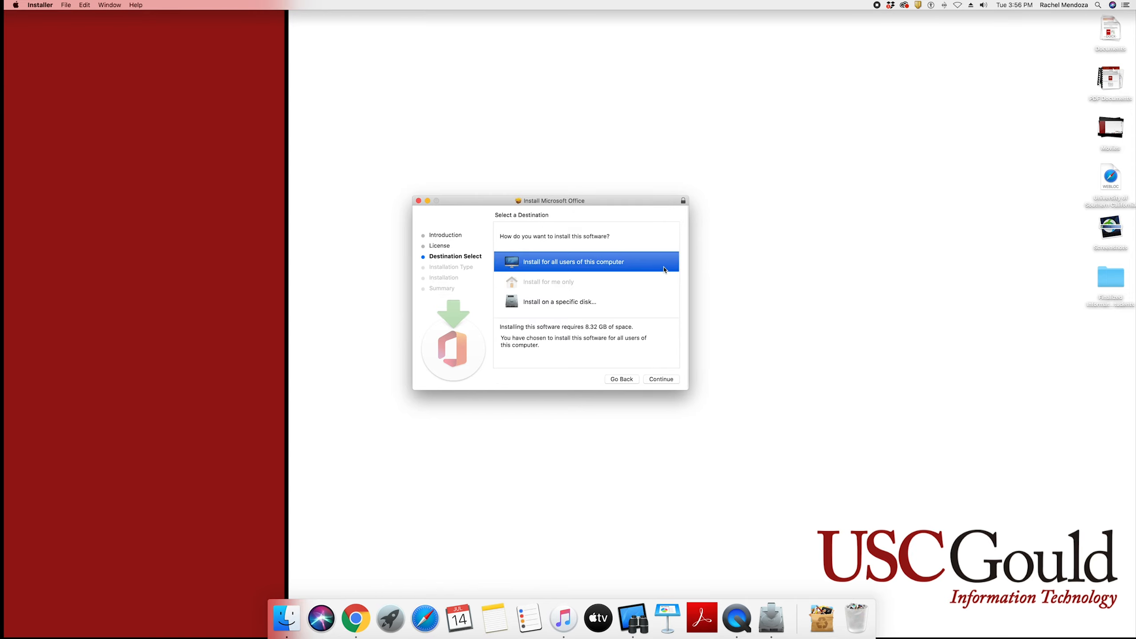
pyautogui.click(671, 379)
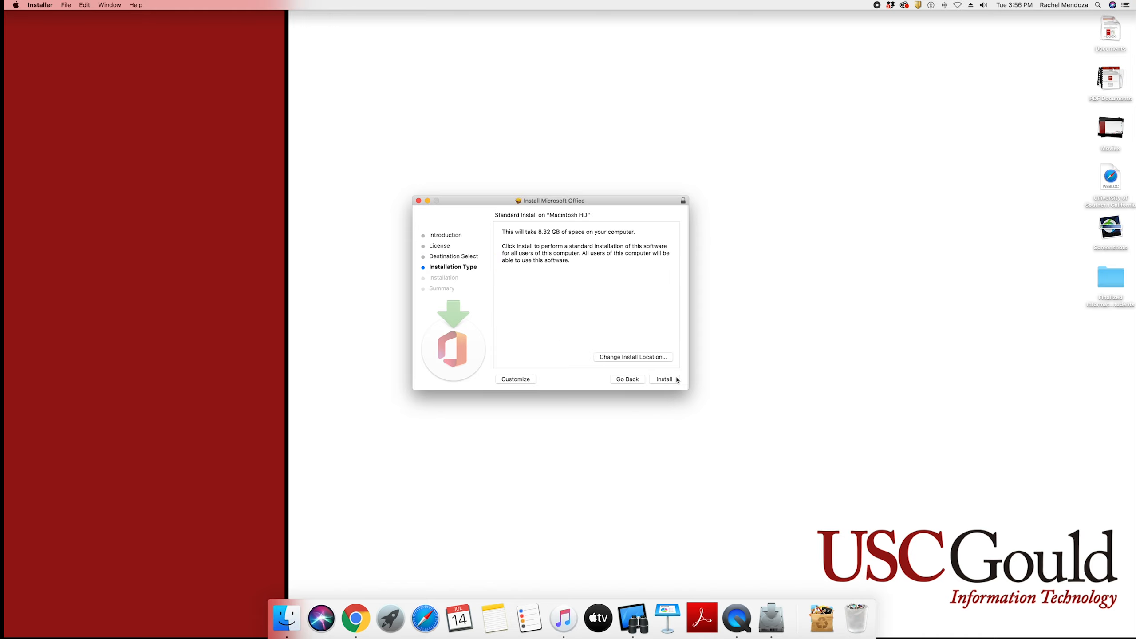
pyautogui.click(677, 380)
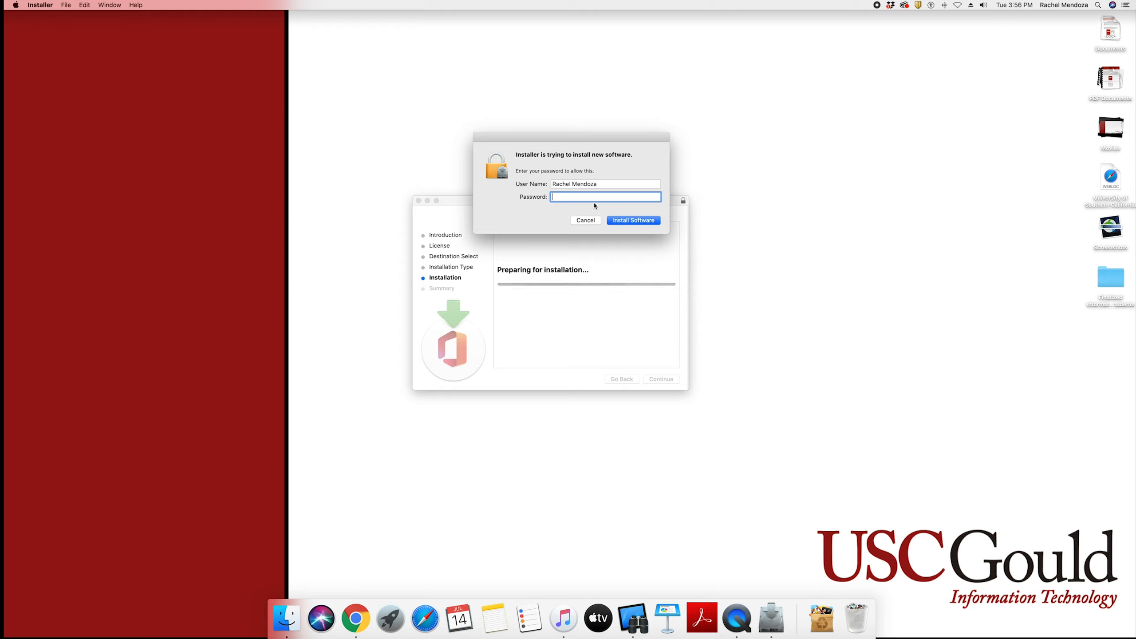
# Authorise the install with the account password, close the finished installer, and trash its package
pyautogui.write('•••••••••••')
pyautogui.click(648, 221)
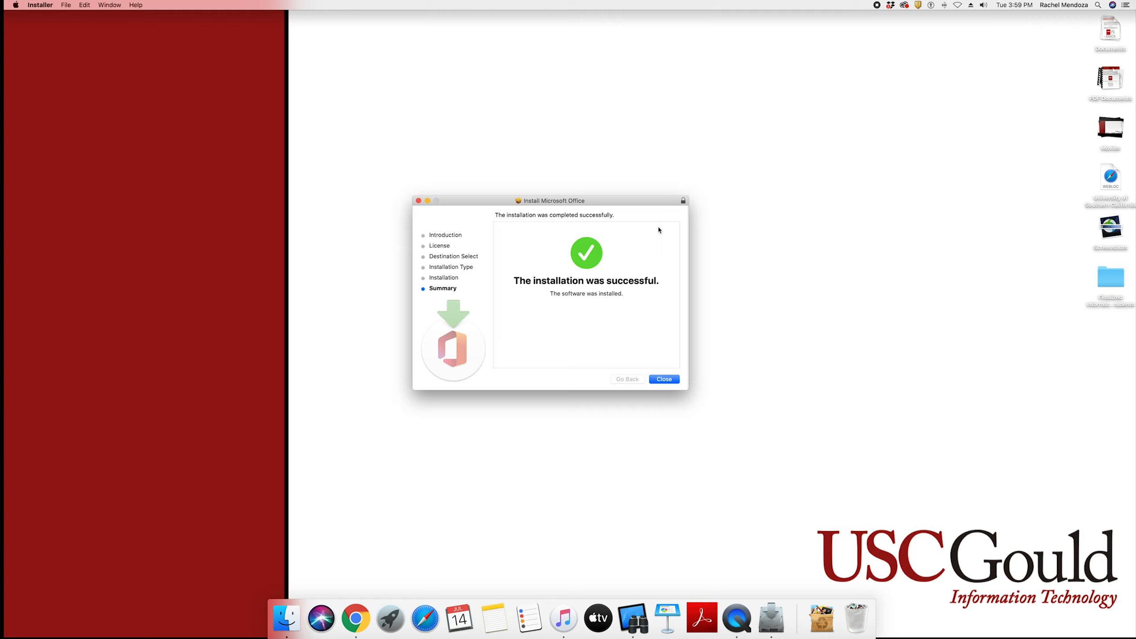
pyautogui.click(680, 380)
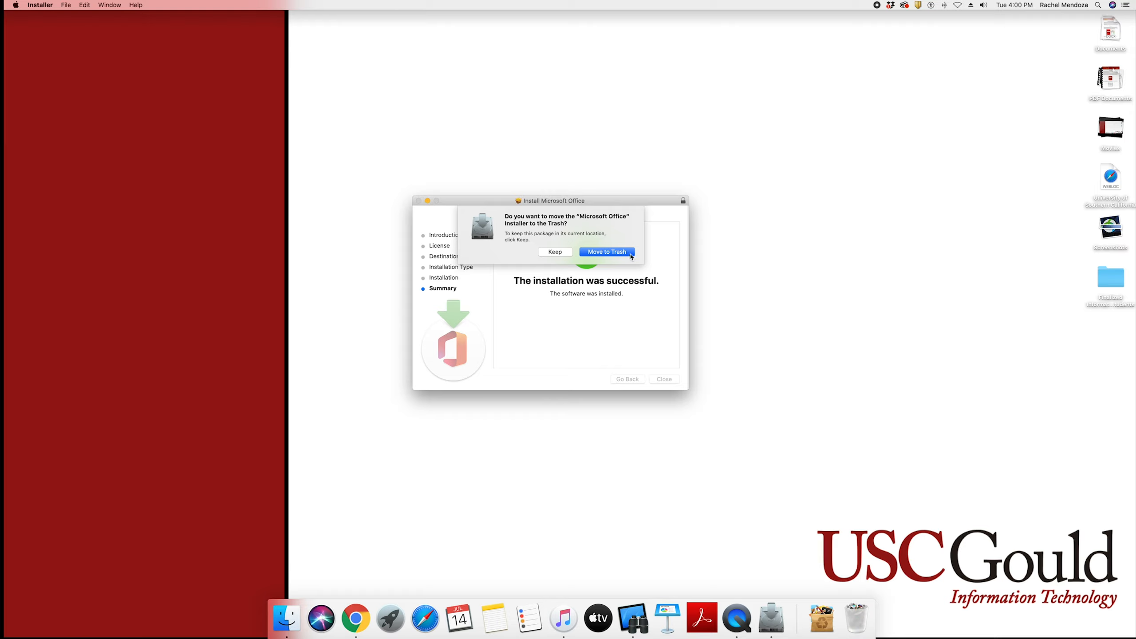
pyautogui.click(630, 254)
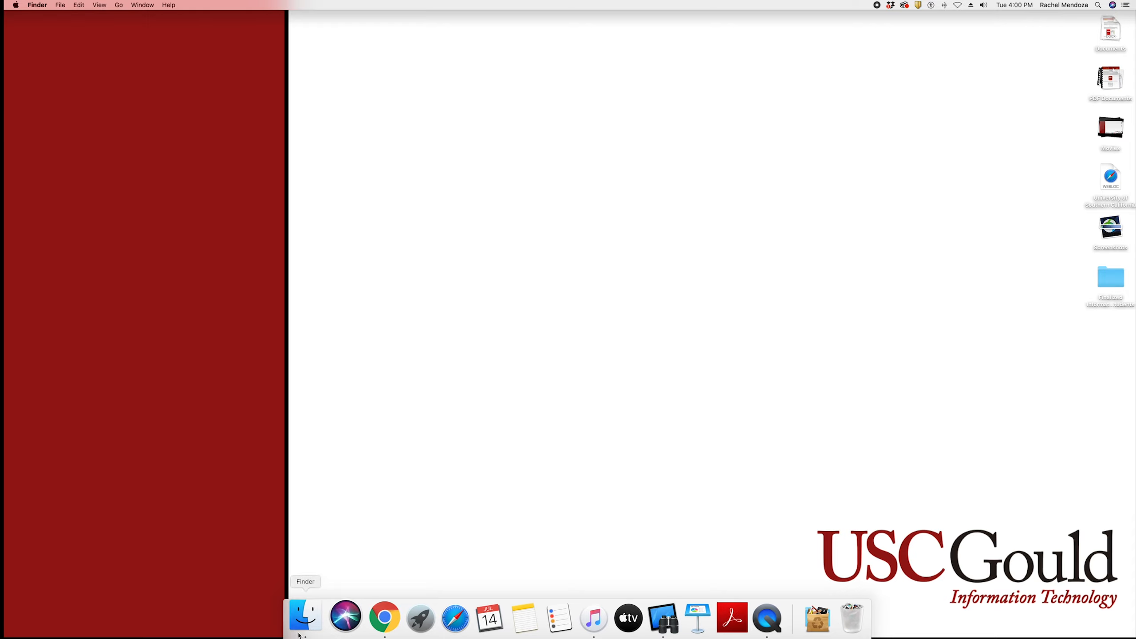
# Open the Applications folder in Finder and launch Microsoft Word
pyautogui.click(297, 614)
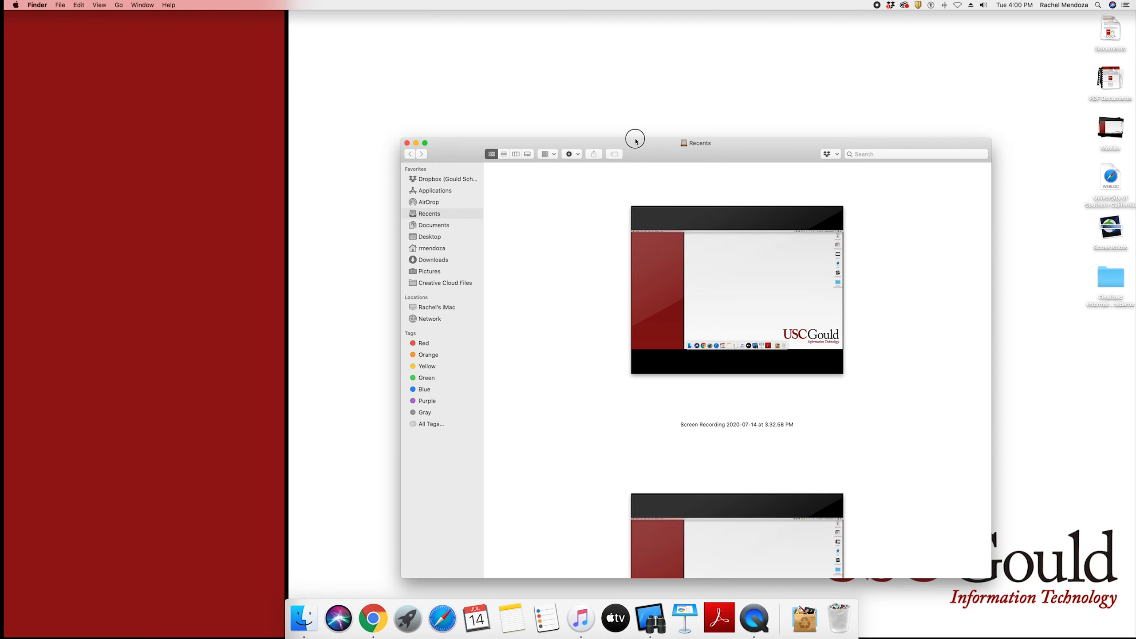
pyautogui.moveTo(634, 142); pyautogui.dragTo(511, 111)
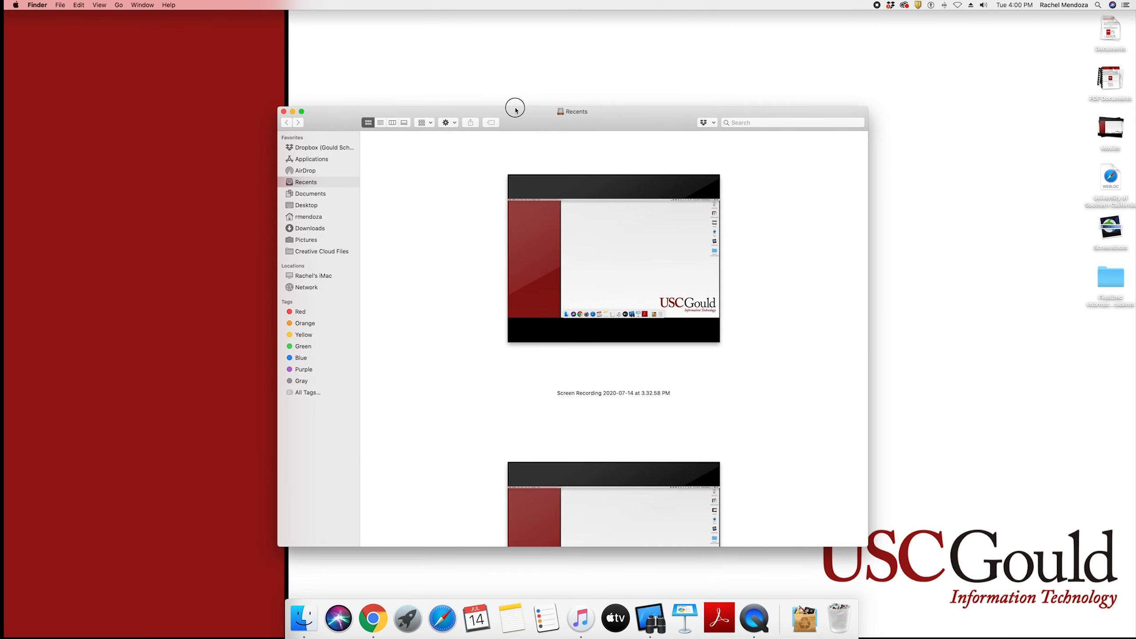
pyautogui.click(322, 160)
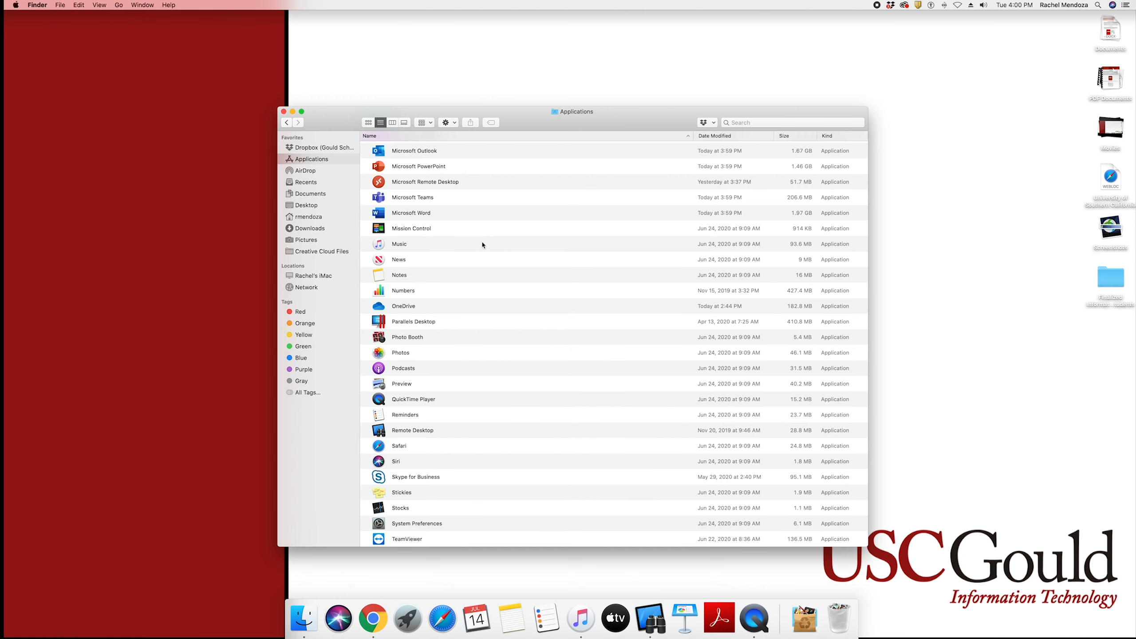
pyautogui.scroll(3, 483, 247)
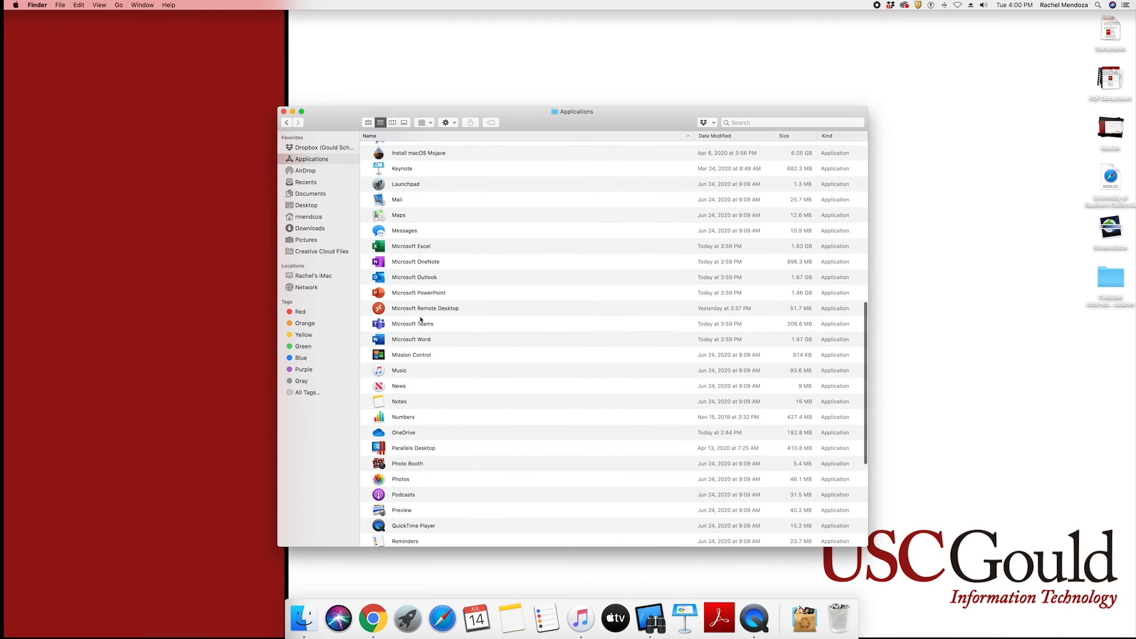
pyautogui.doubleClick(453, 341)
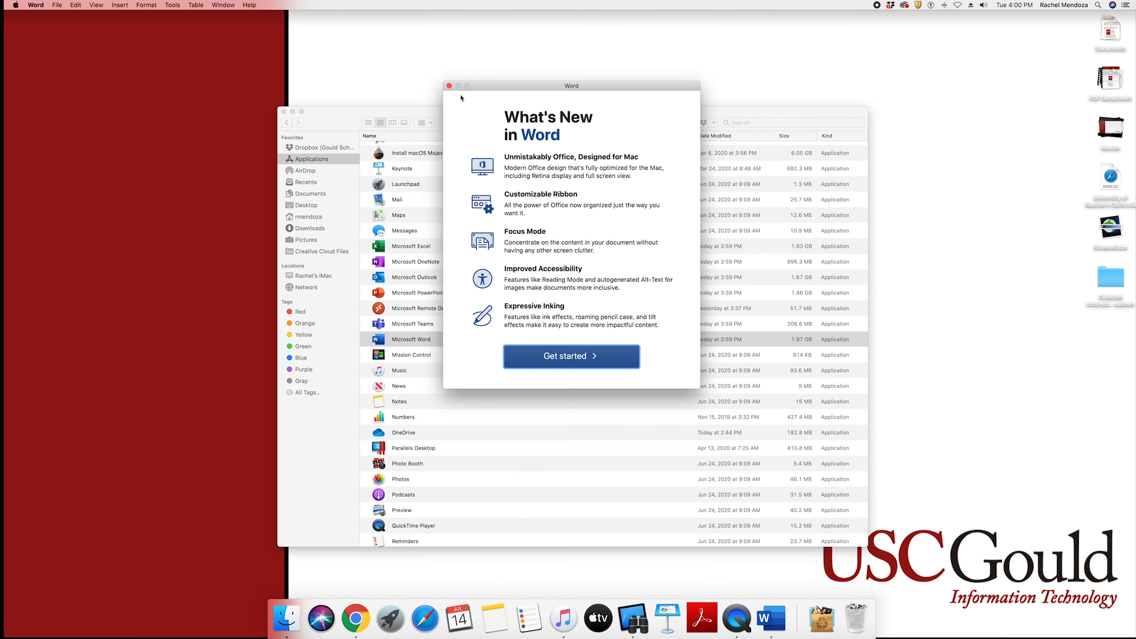
# Get past Word's What's New screen and submit the university e-mail at the Office sign-in
pyautogui.moveTo(481, 87); pyautogui.dragTo(479, 138)
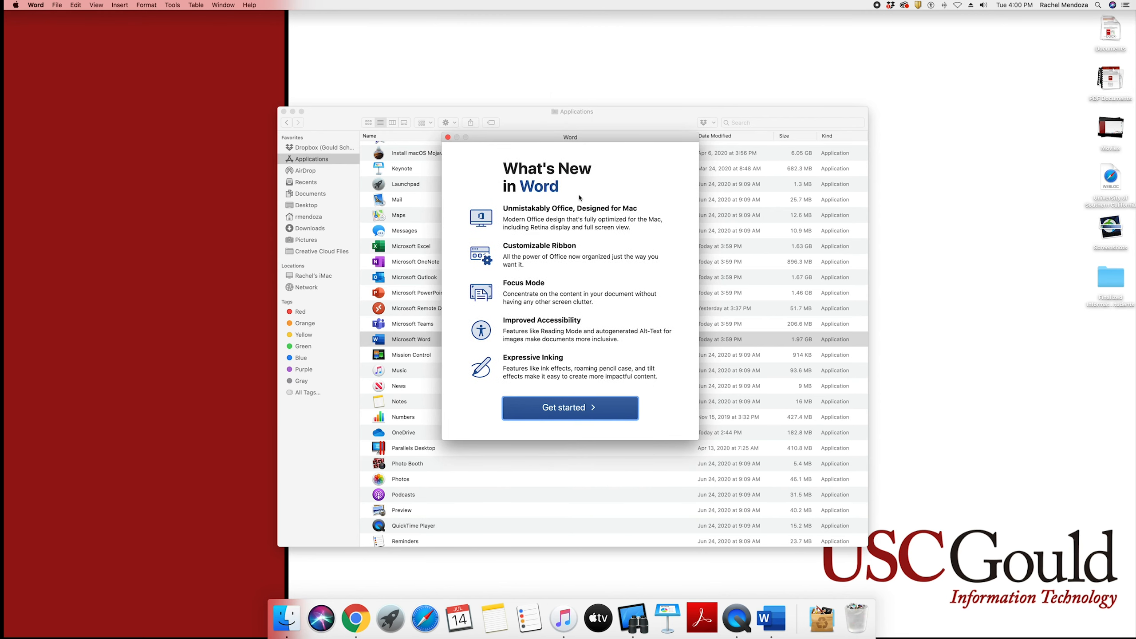
pyautogui.click(620, 412)
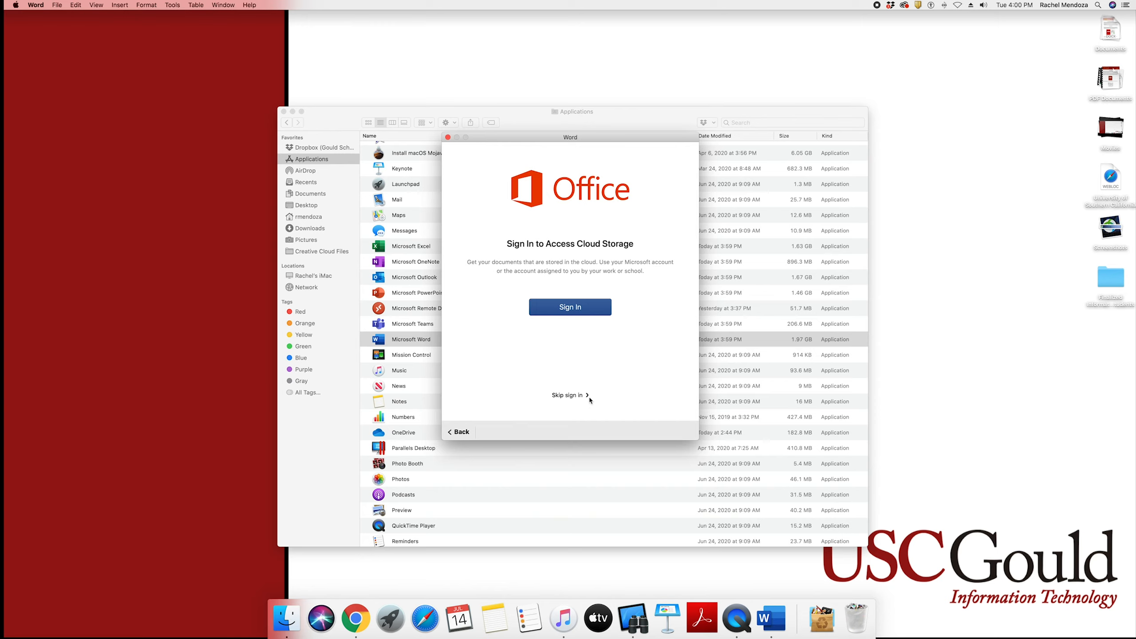
pyautogui.click(603, 315)
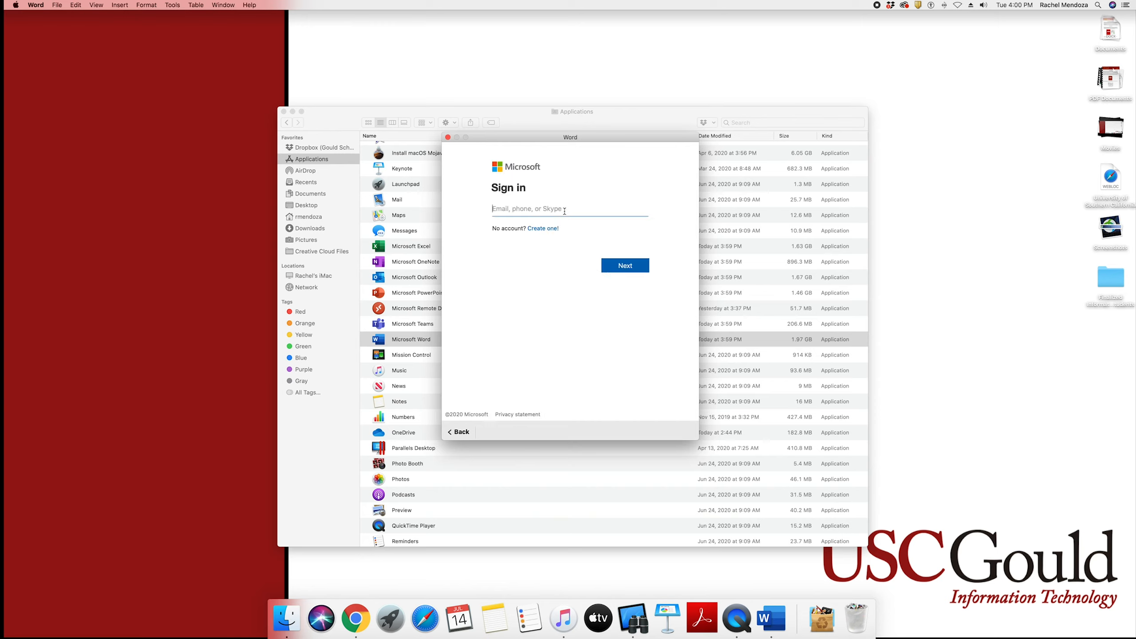
pyautogui.click(640, 269)
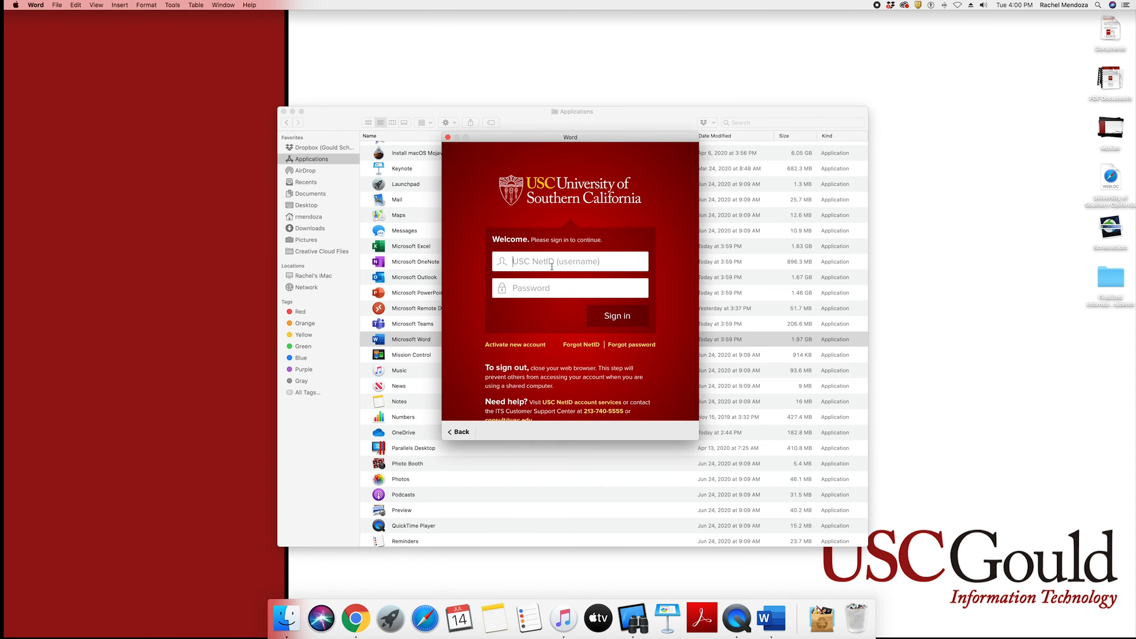
pyautogui.click(554, 266)
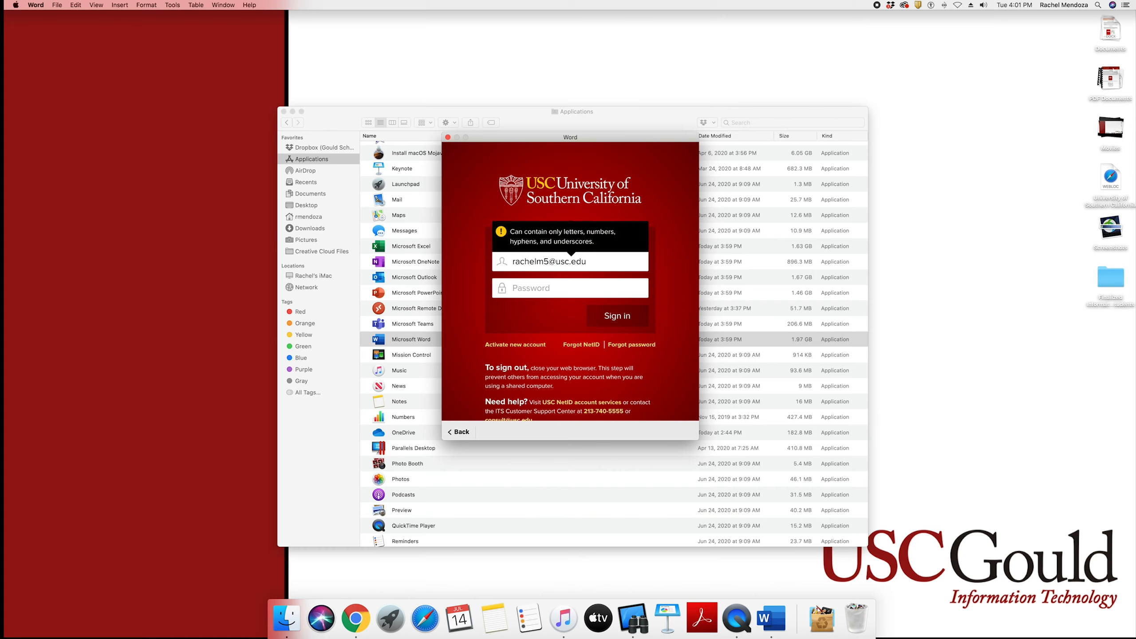
# Sign in with the university username and password, approve a Duo push, and start using Word
pyautogui.click(561, 288)
pyautogui.write('*************')
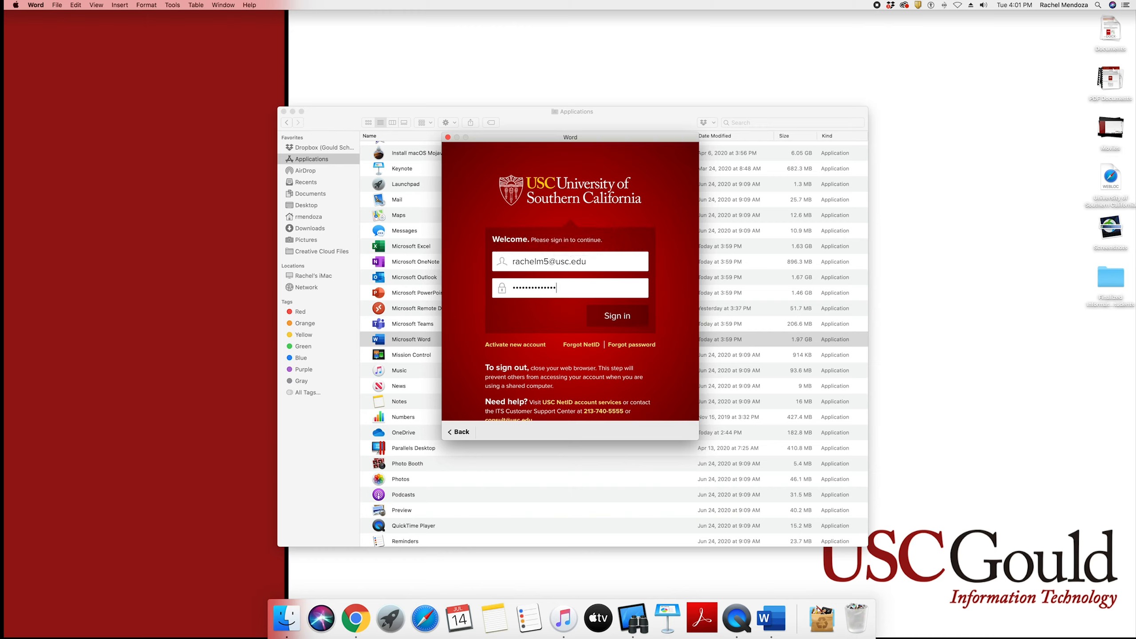
pyautogui.click(630, 325)
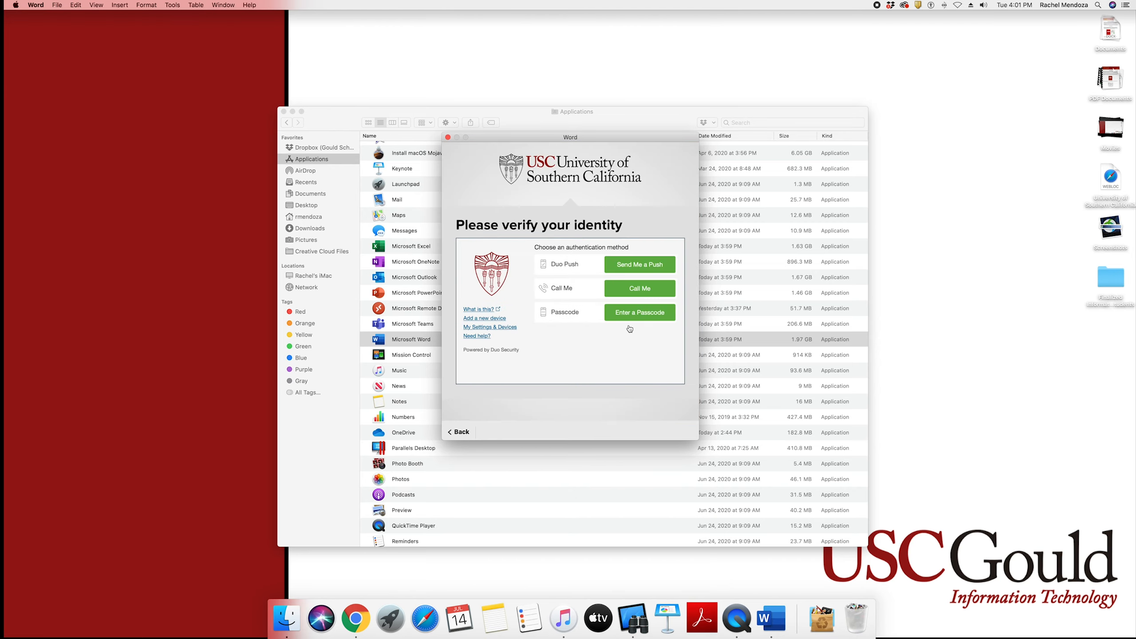
pyautogui.click(668, 263)
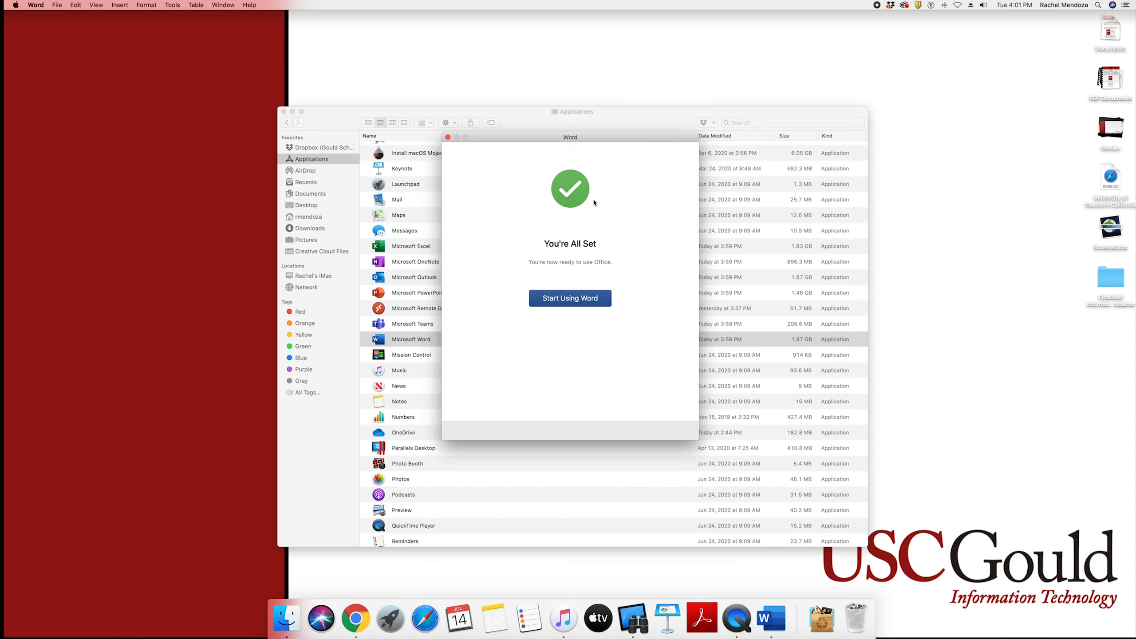
pyautogui.click(586, 299)
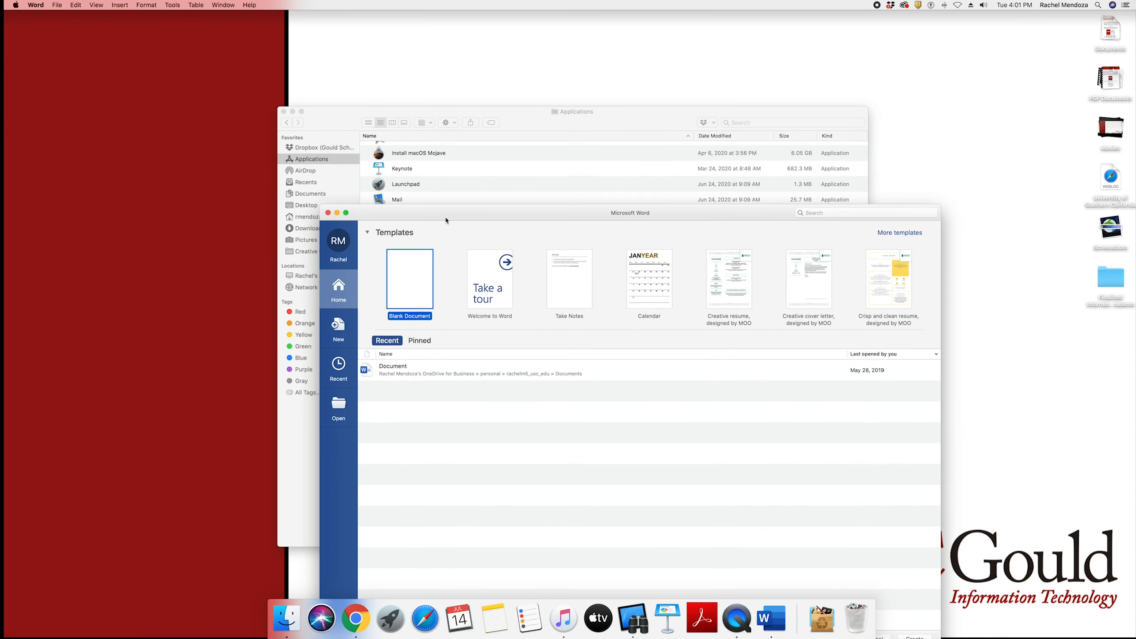